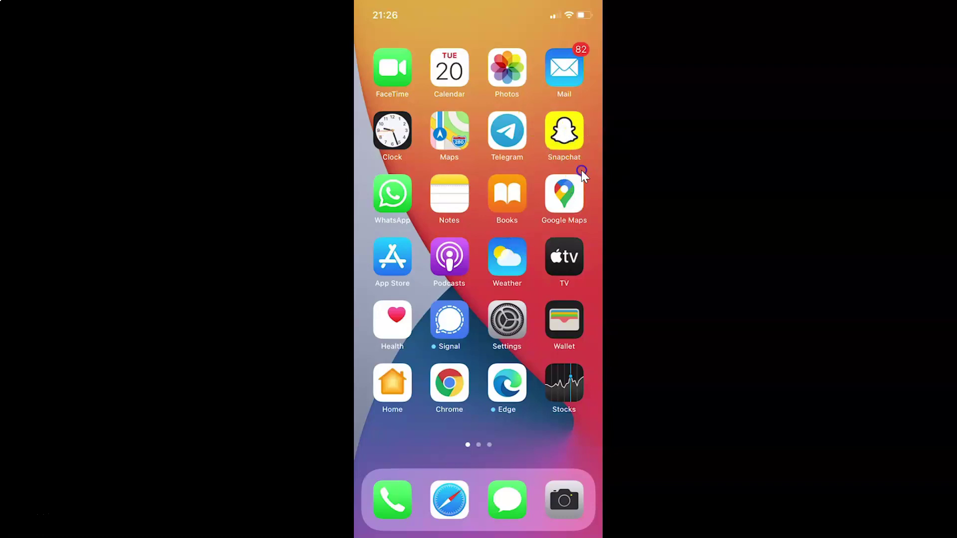
- Launch Snapchat from the home screen and bring up its camera view
click(561, 139)
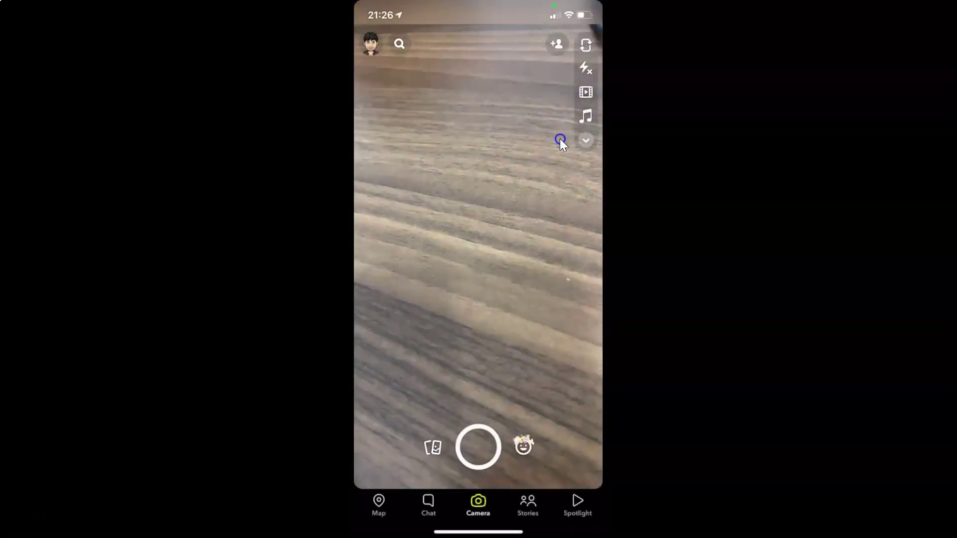
click(459, 244)
click(490, 231)
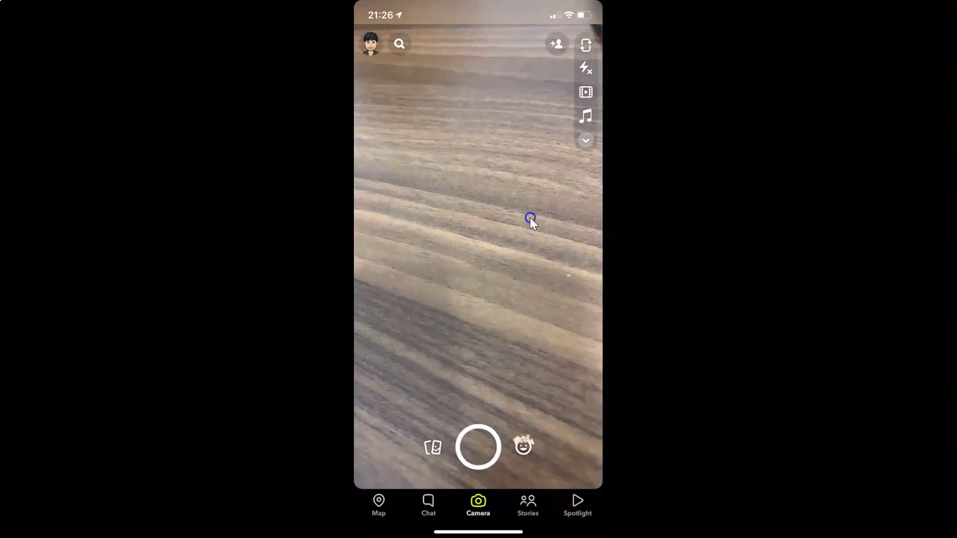
click(476, 179)
click(500, 217)
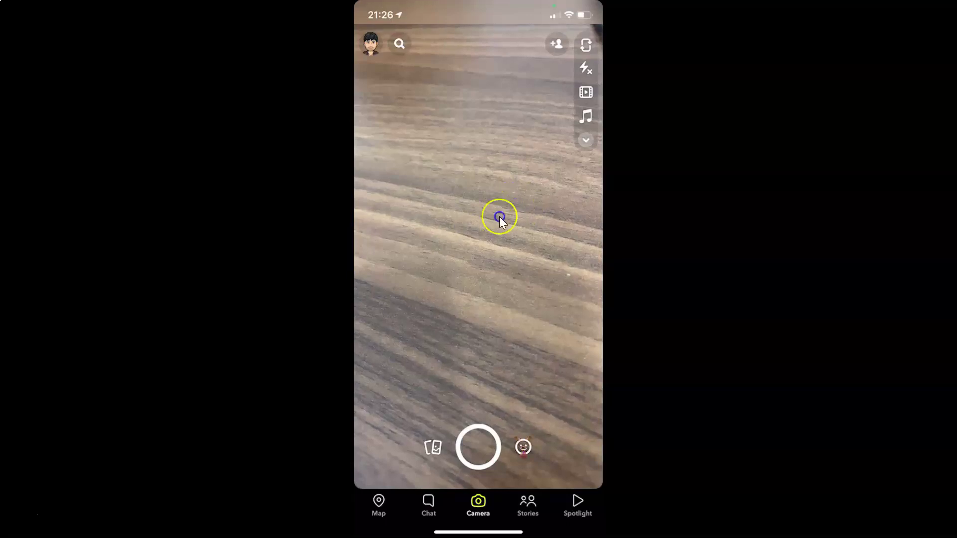
- Go from the Bitmoji avatar's profile page to Snapchat's Settings via the gear icon
click(371, 59)
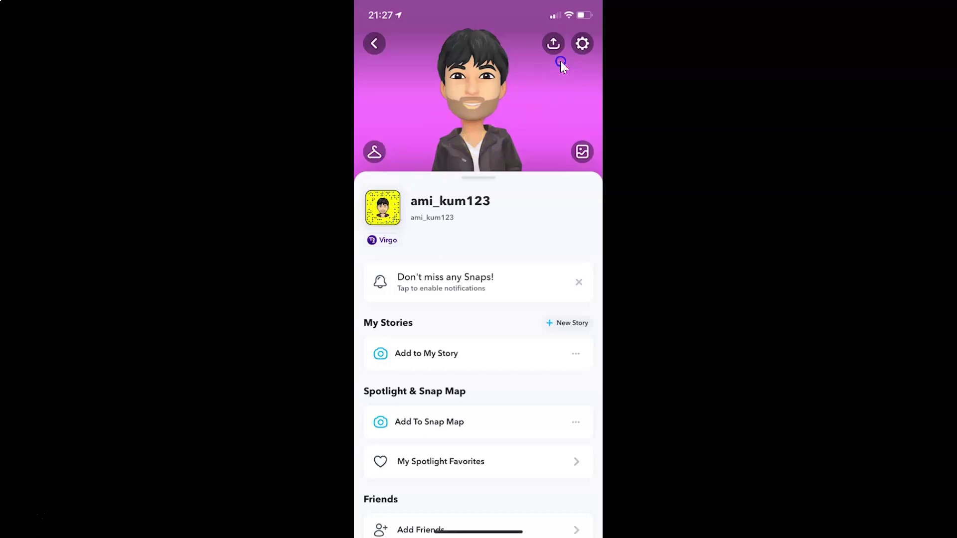
click(581, 45)
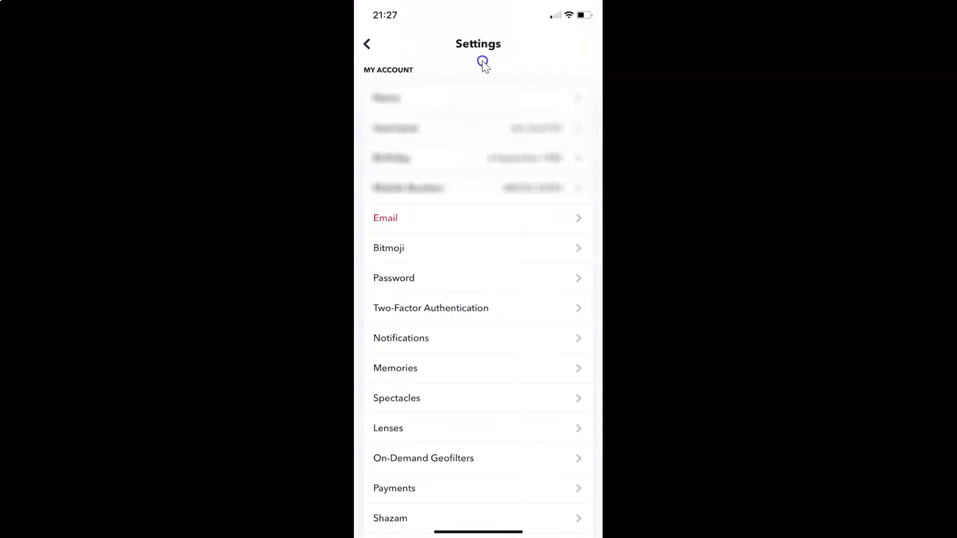
- Open Manage under Additional Services, where Data Saver is still off
click(480, 247)
scroll(534, 225, down, 3)
scroll(533, 225, down, 5)
scroll(534, 226, down, 3)
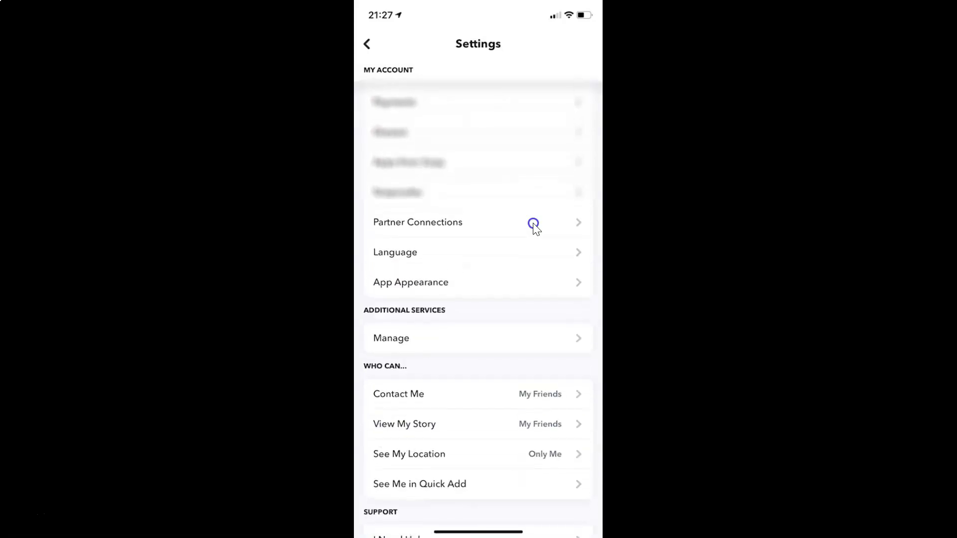
scroll(534, 225, down, 2)
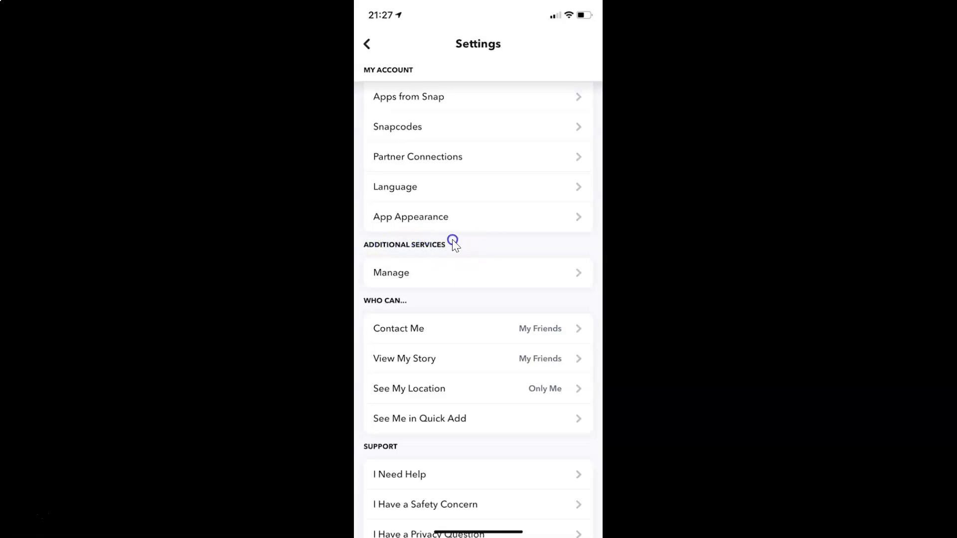
click(404, 275)
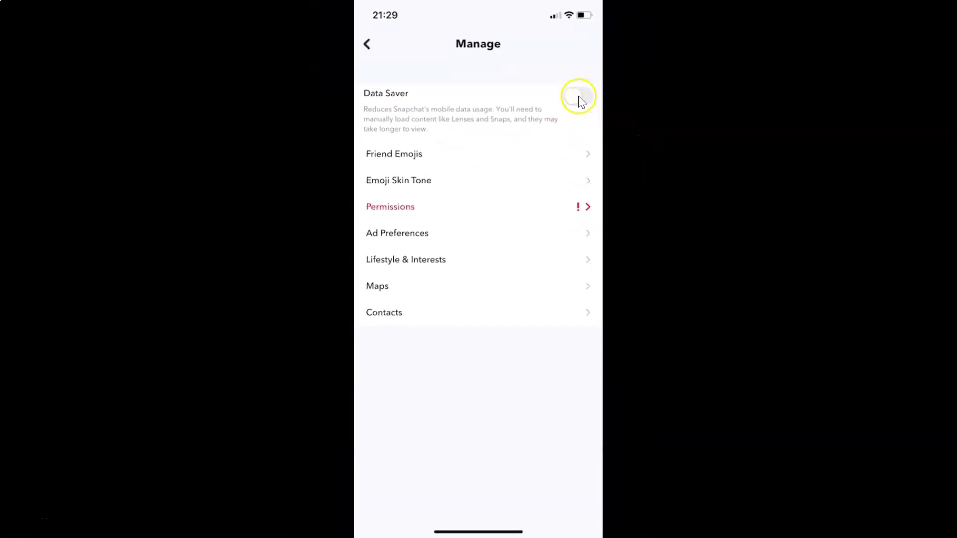
- Switch on the Data Saver toggle on the Manage screen
click(578, 97)
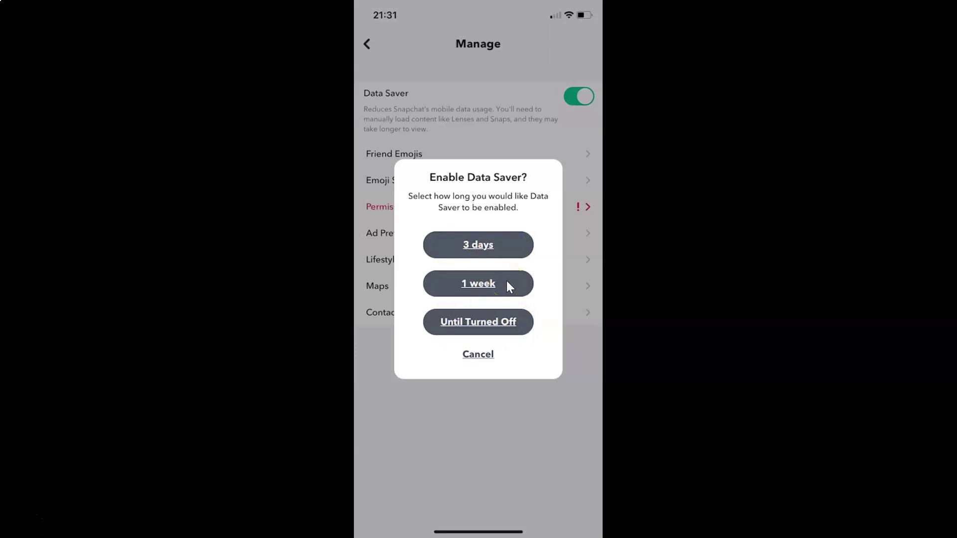
- Keep Data Saver on until turned off, then back out to the main Settings screen
click(503, 323)
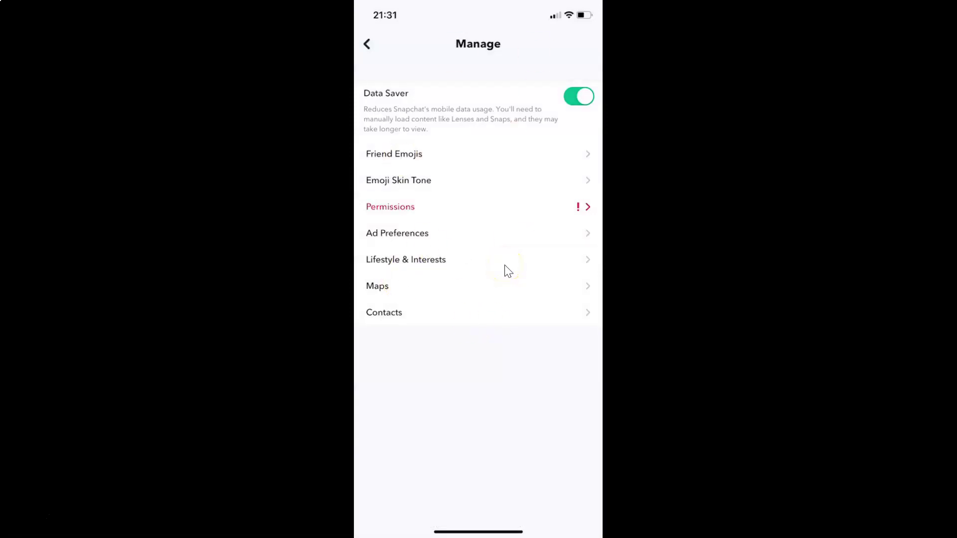
click(367, 46)
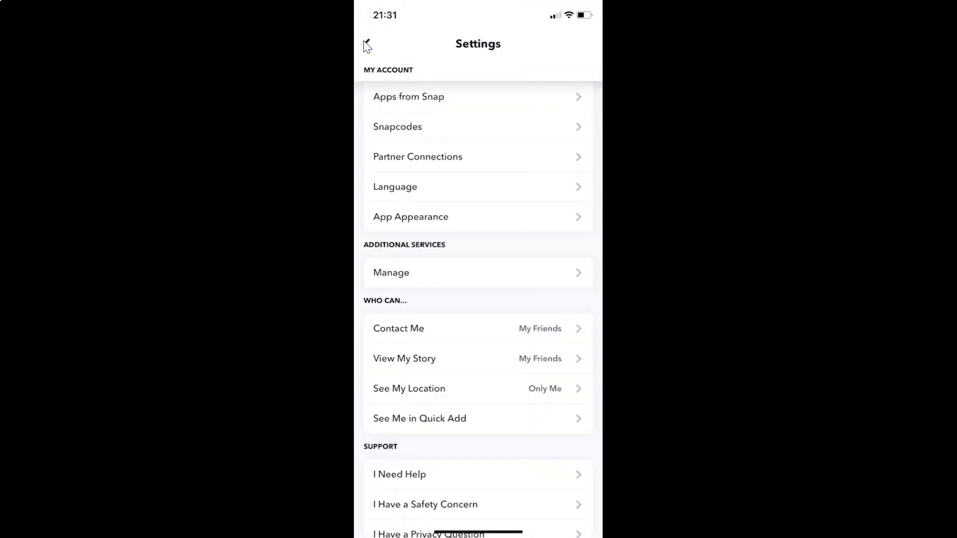
click(365, 43)
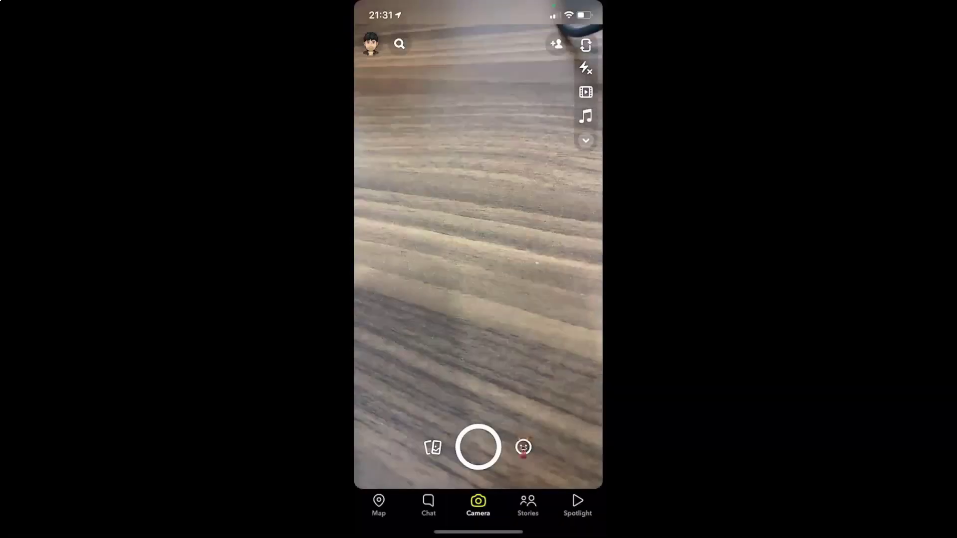